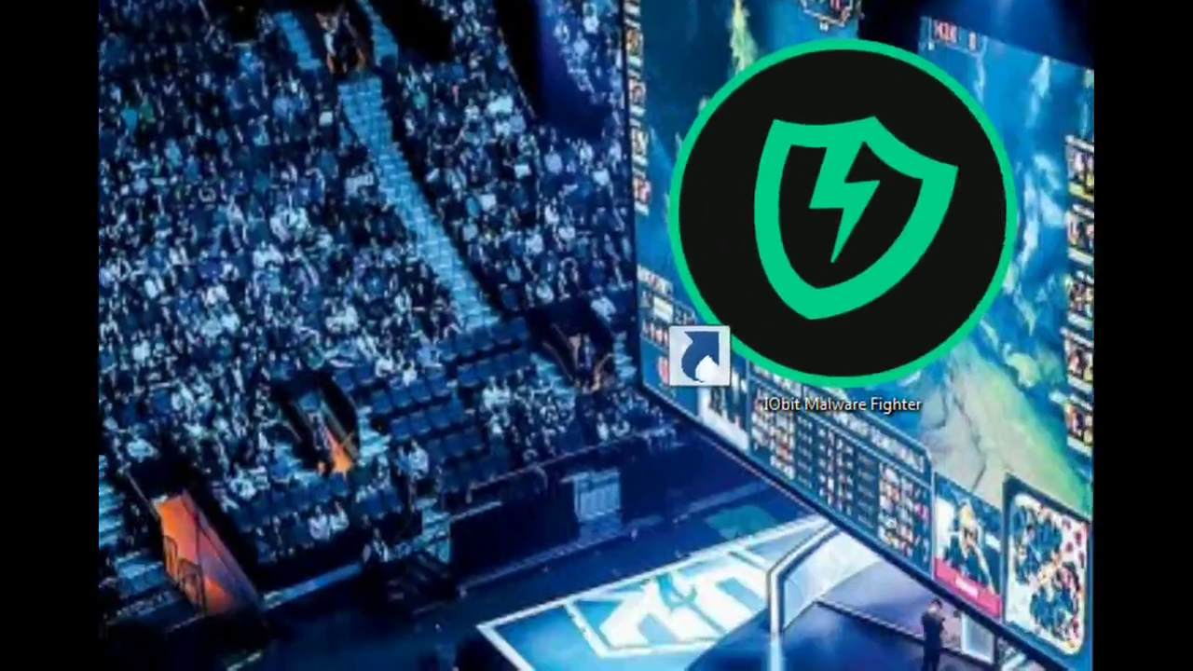
Launch DOSBox and mount the local directory d:\ as drive C.
{"action": "key", "text": "super"}
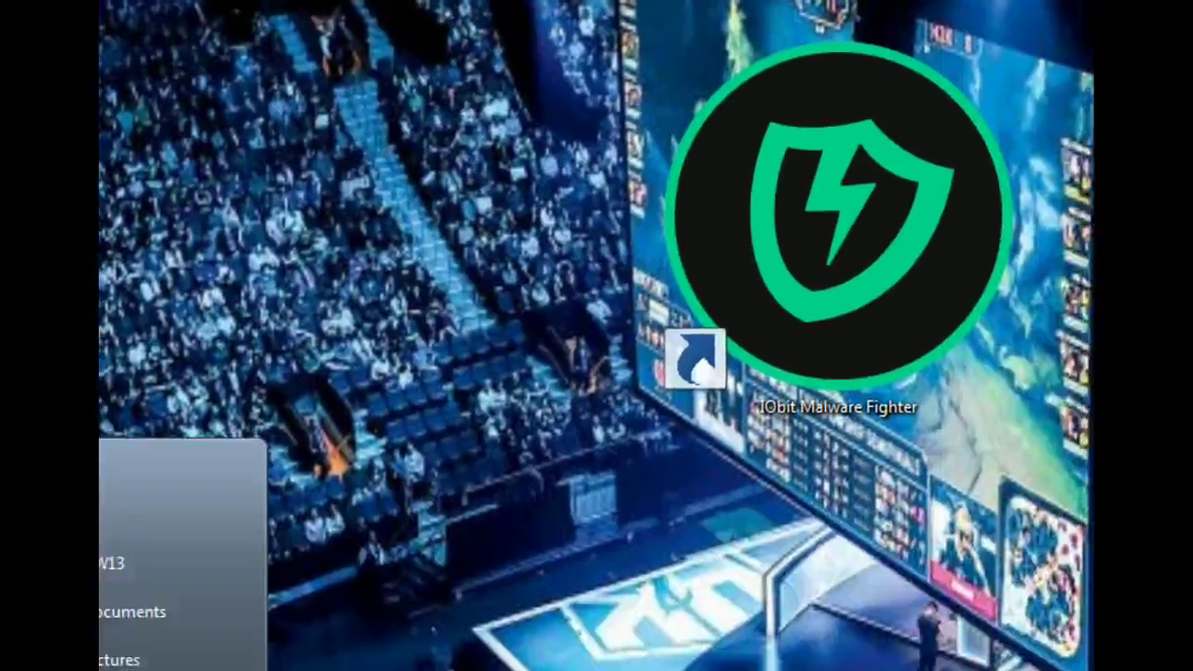
{"action": "key", "text": "Return"}
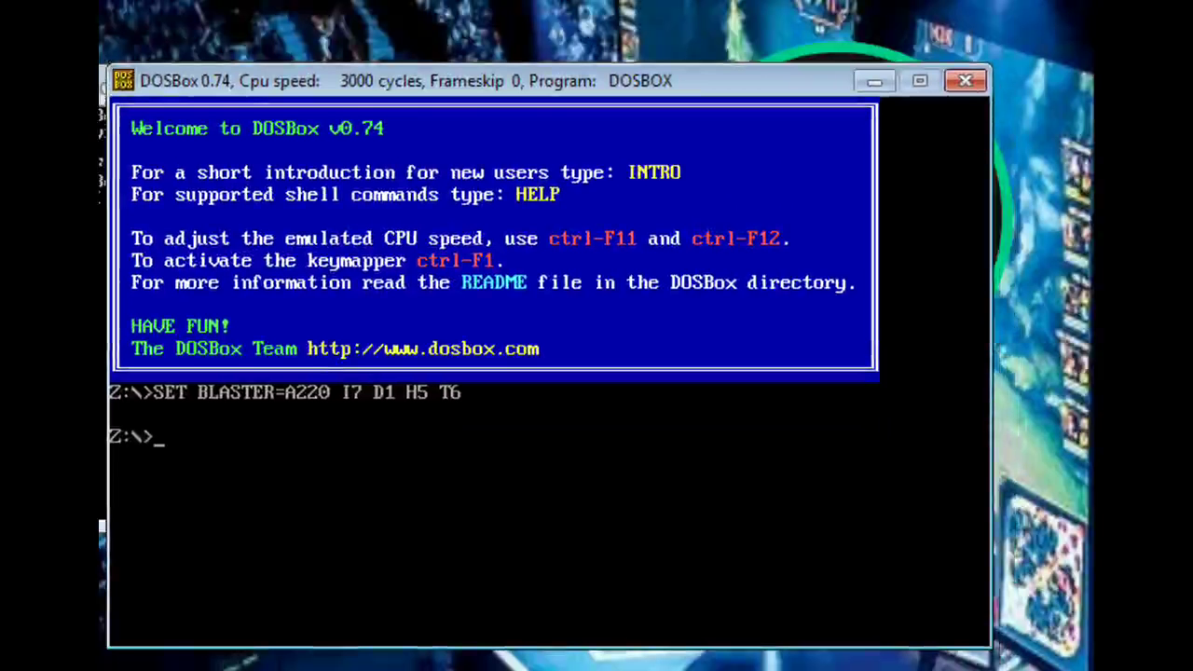
{"action": "type", "text": "mount "}
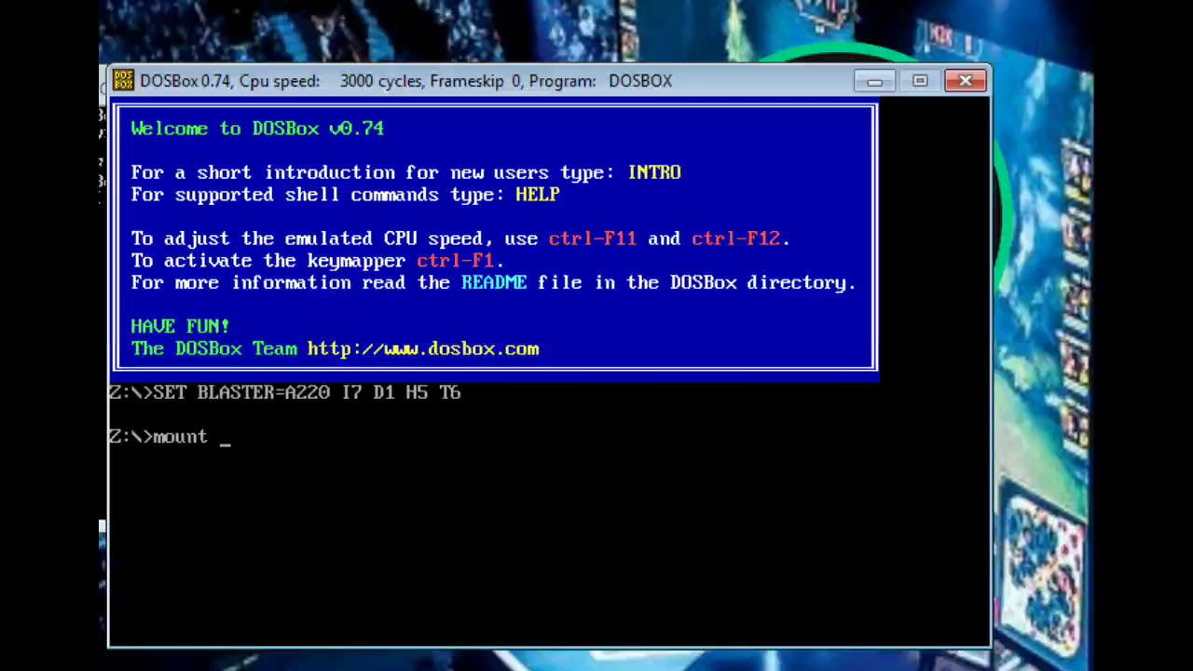
{"action": "type", "text": "c d:\\"}
{"action": "key", "text": "Return"}
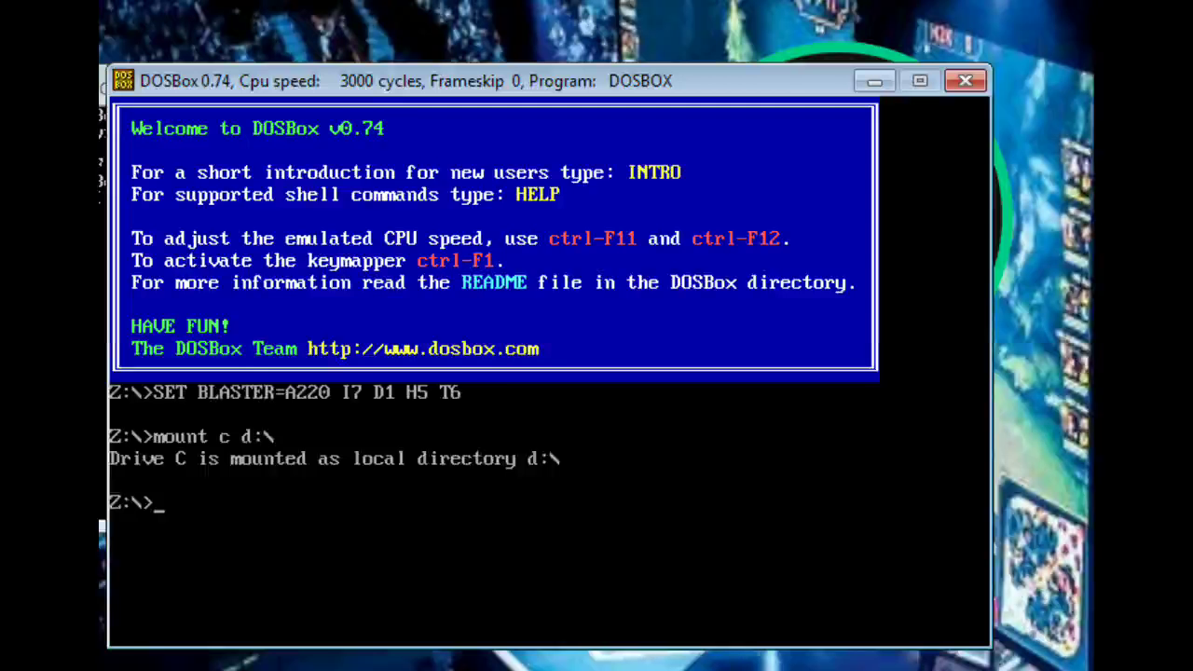
Switch to drive C and mount d:\kom_thid.iso and d:\kom_shahron.iso together as drive D with type iso using imgmount.
{"action": "type", "text": "c:\\"}
{"action": "key", "text": "Return"}
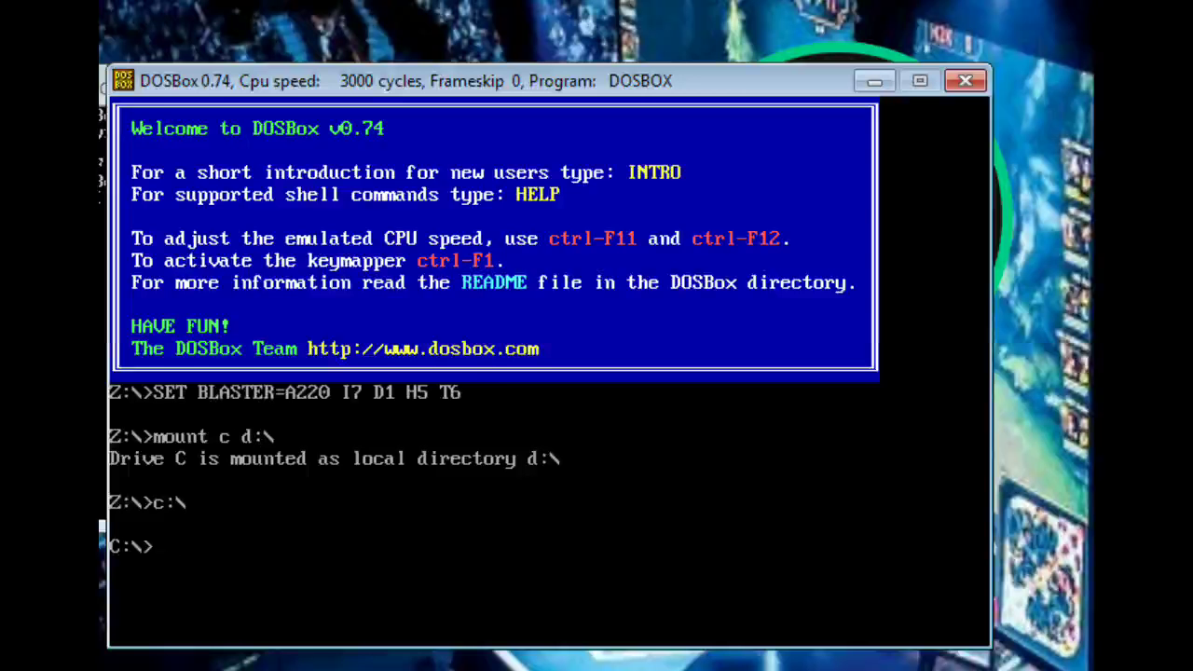
{"action": "type", "text": "imgmount"}
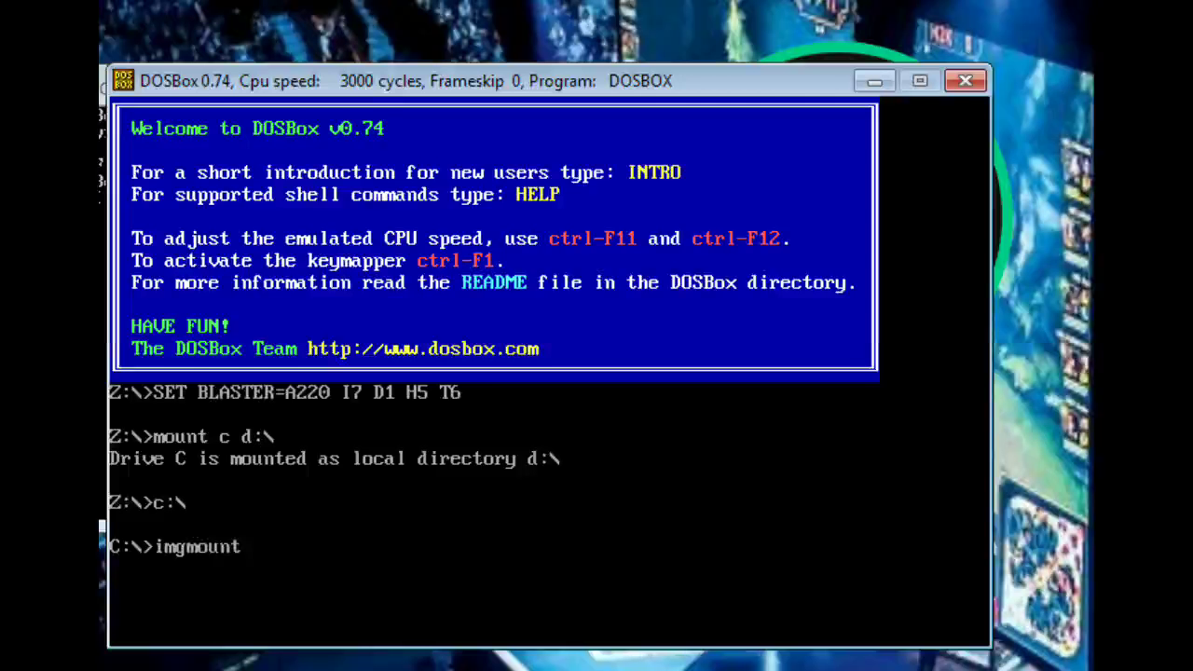
{"action": "type", "text": " d d:\\"}
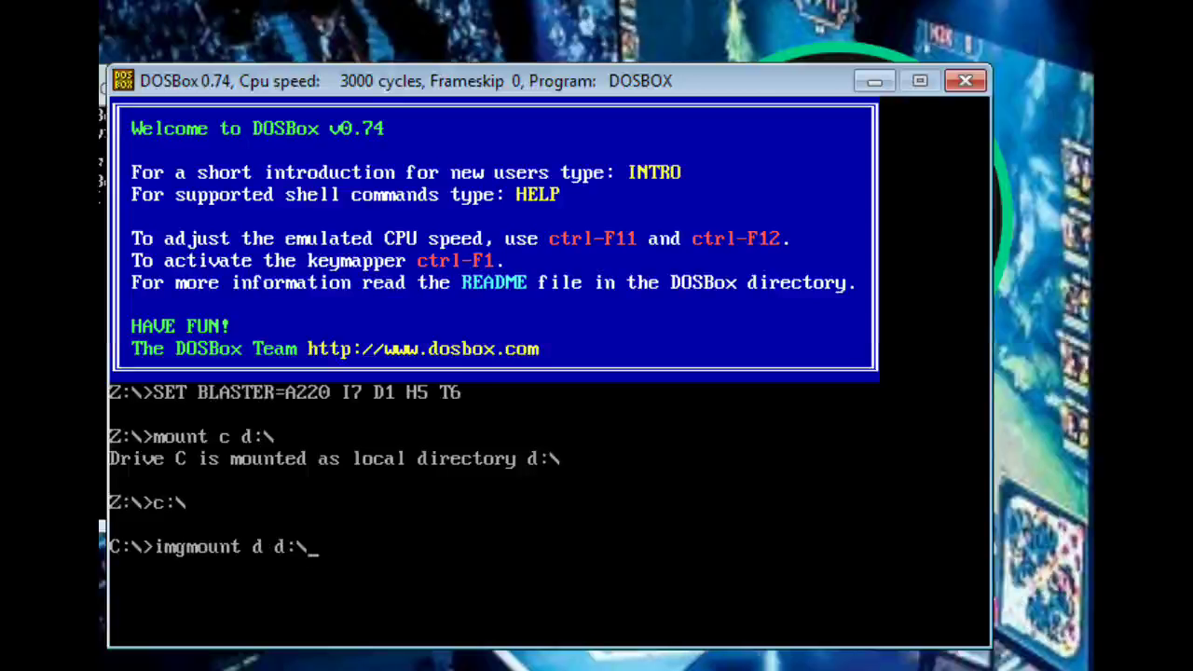
{"action": "type", "text": "kom_thid"}
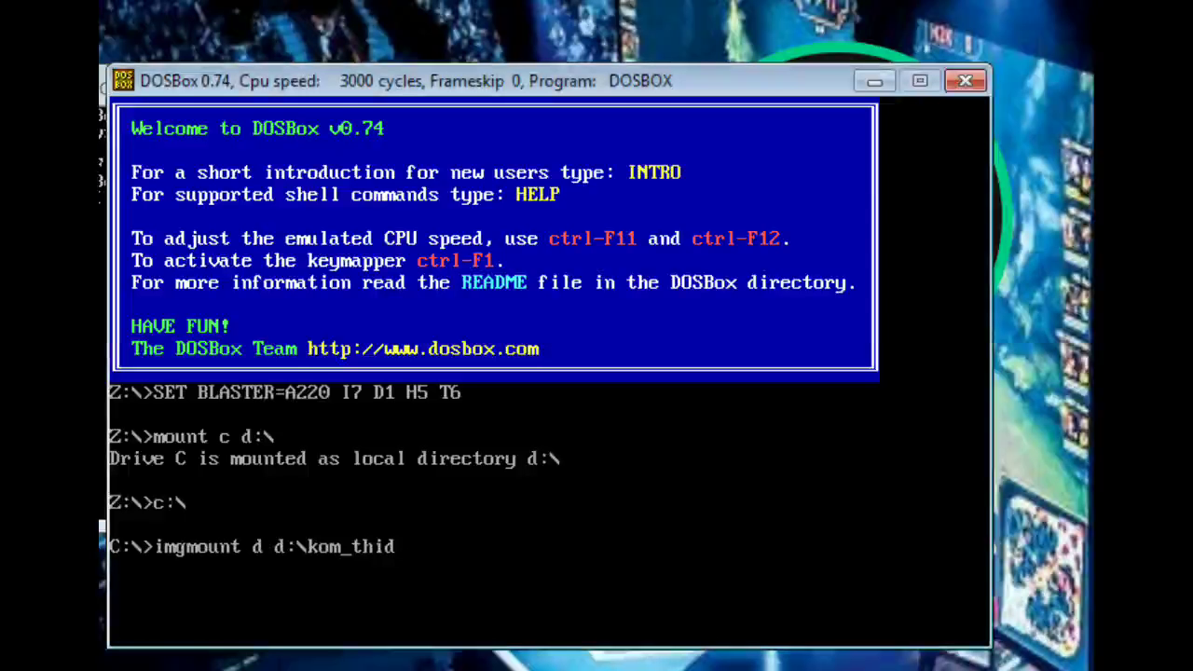
{"action": "type", "text": ".iso"}
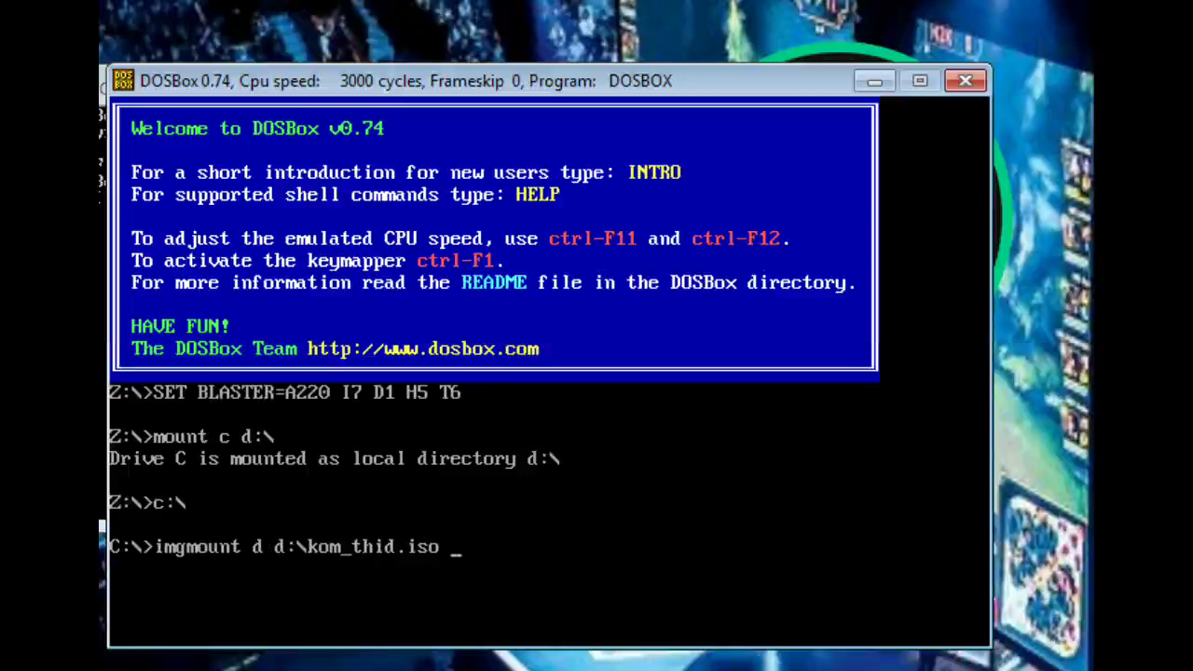
{"action": "type", "text": "d:\\kom_shahr"}
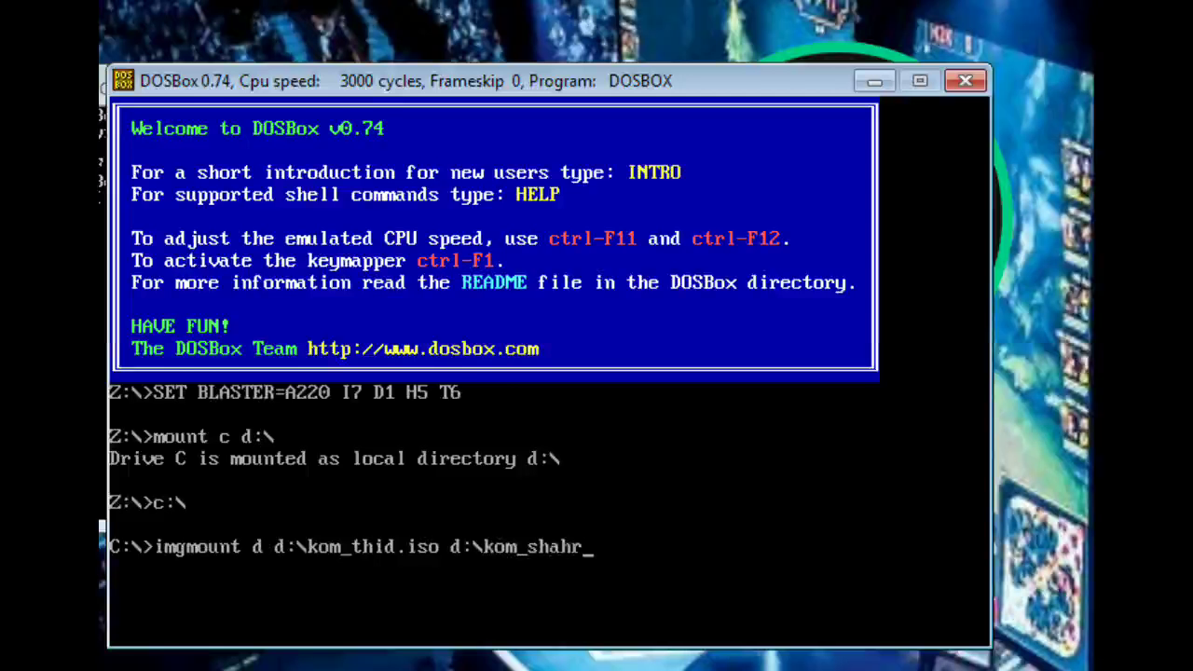
{"action": "key", "text": "BackSpace"}
{"action": "type", "text": "roi"}
{"action": "key", "text": "BackSpace"}
{"action": "type", "text": "n.,"}
{"action": "key", "text": "BackSpace"}
{"action": "type", "text": "iso"}
{"action": "type", "text": "-t iso"}
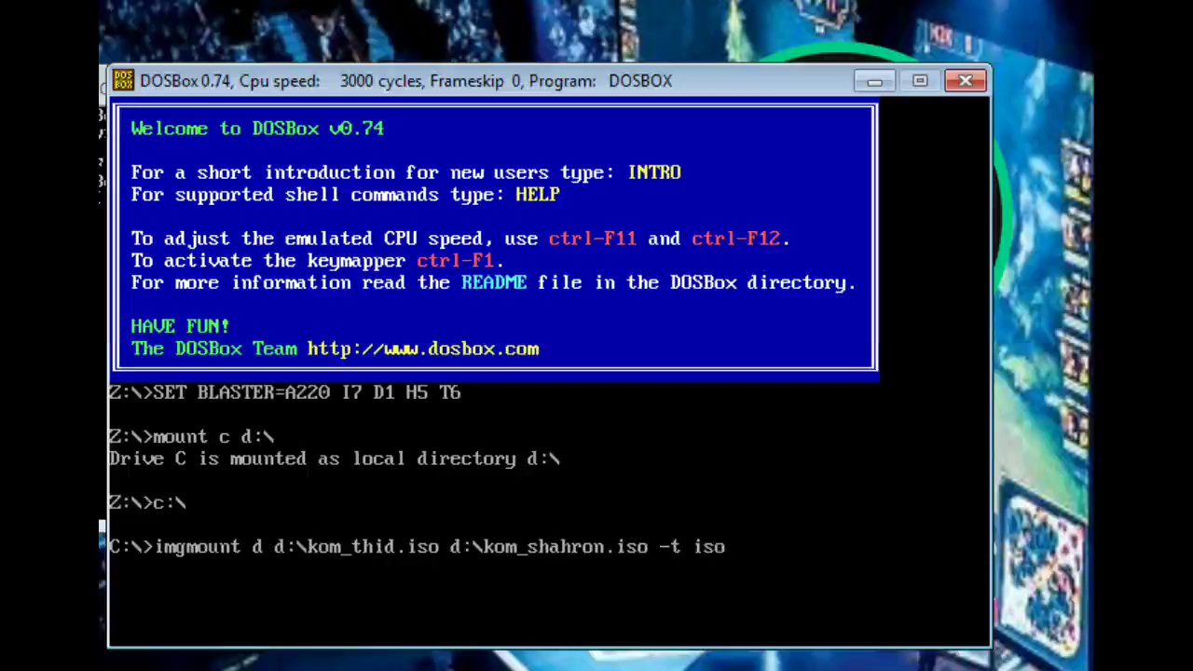
{"action": "key", "text": "Return"}
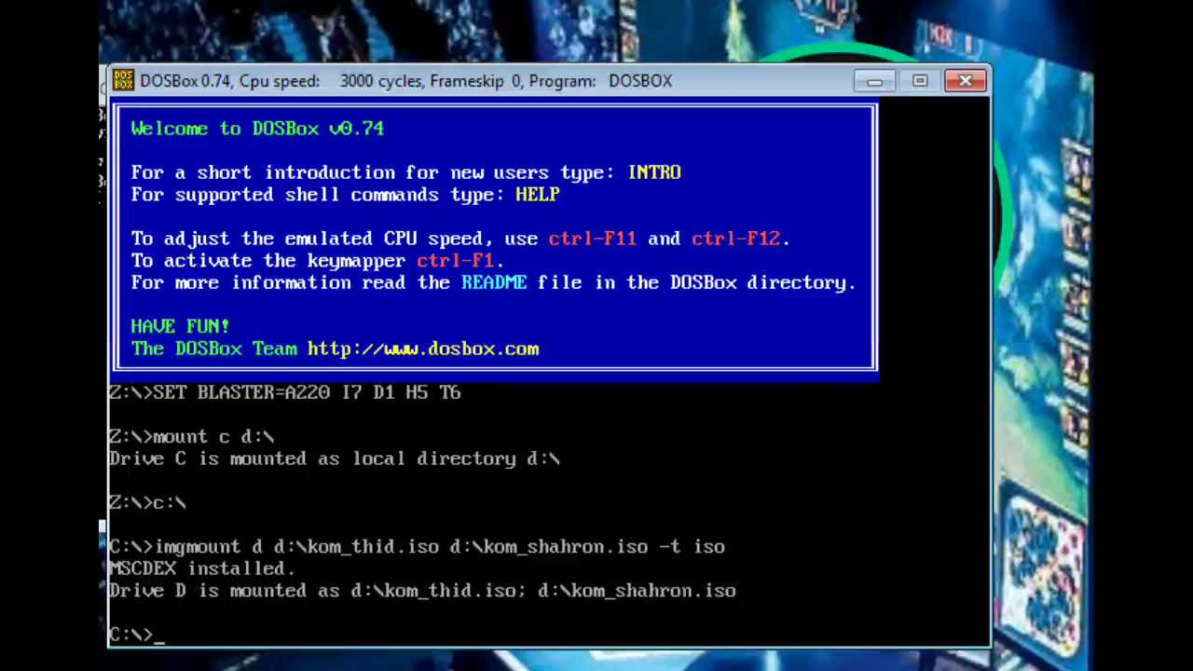
Switch to the mounted CD drive D and run the install command there.
{"action": "type", "text": "install"}
{"action": "key", "text": "Return"}
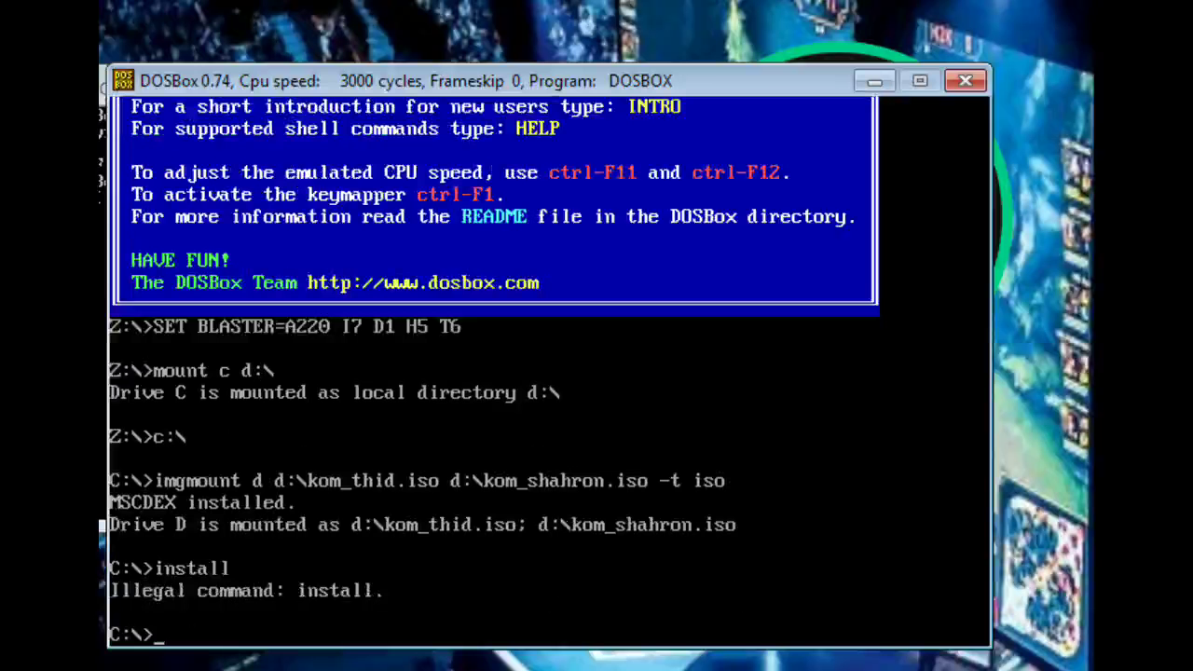
{"action": "type", "text": "d:\\"}
{"action": "key", "text": "Return"}
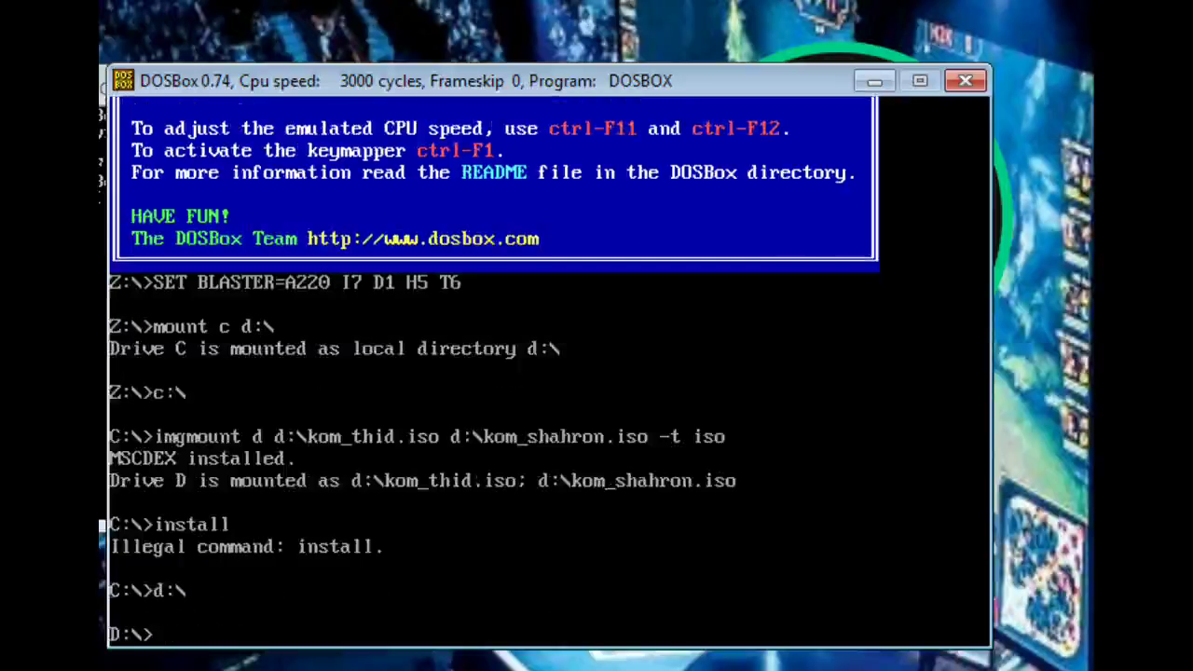
{"action": "type", "text": "install"}
{"action": "key", "text": "Return"}
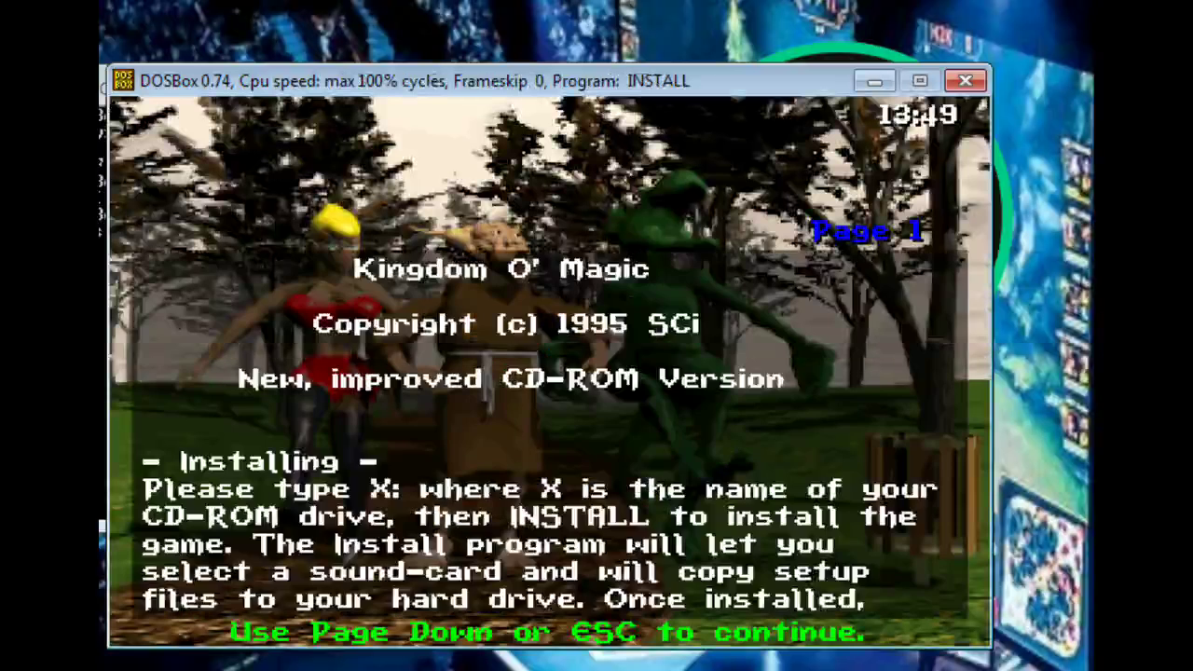
Page through the installer's information pages to the technical support page and leave them.
{"action": "key", "text": "Page_Down"}
{"action": "key", "text": "Page_Down"}
{"action": "key", "text": "Page_Down"}
{"action": "key", "text": "Page_Down"}
{"action": "key", "text": "Page_Down"}
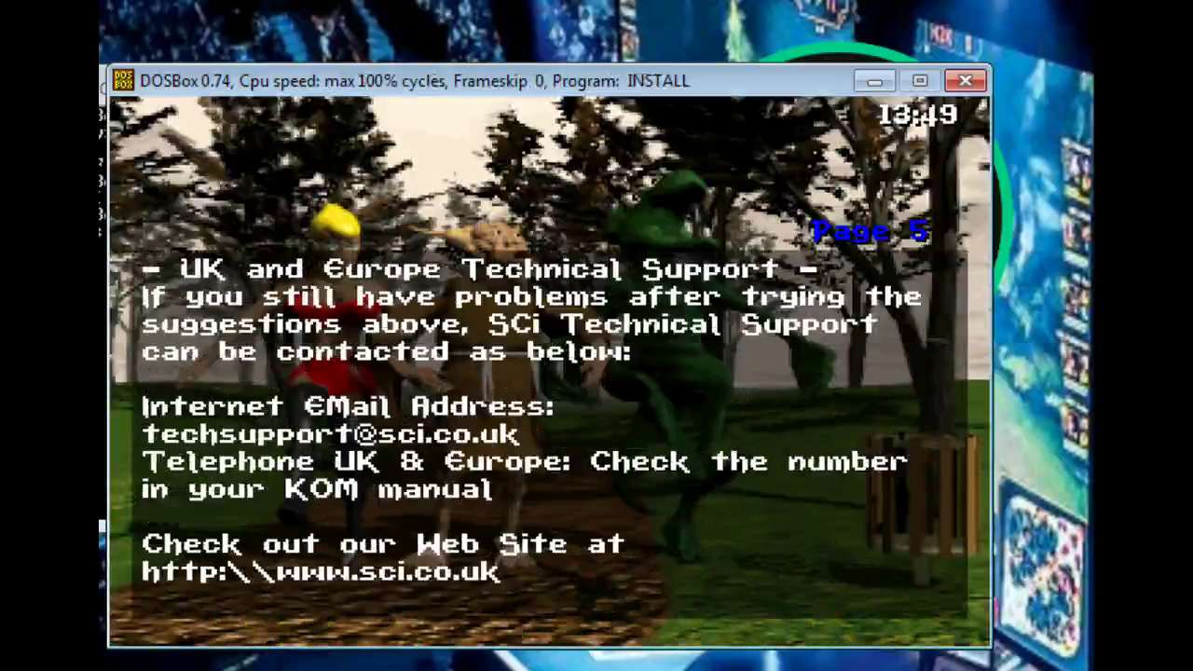
{"action": "key", "text": "Escape"}
Proceed with the Kingdom O' Magic installation and choose Auto Detect Sound Card for digital audio.
{"action": "key", "text": "Return"}
{"action": "key", "text": "Return"}
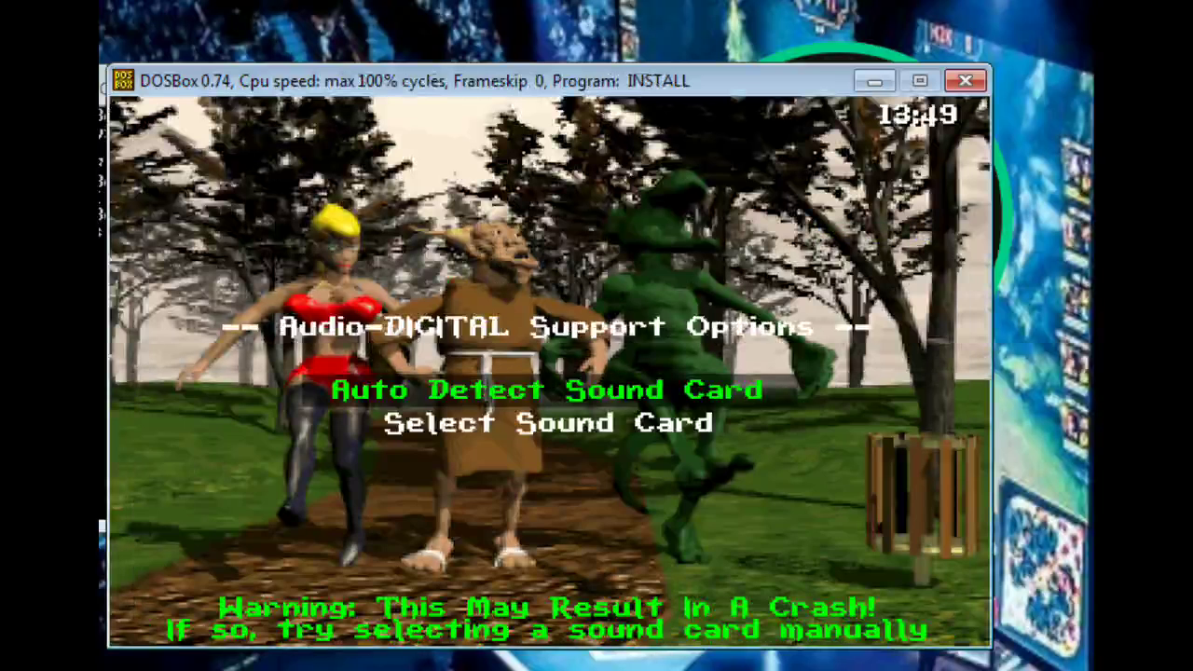
{"action": "key", "text": "Return"}
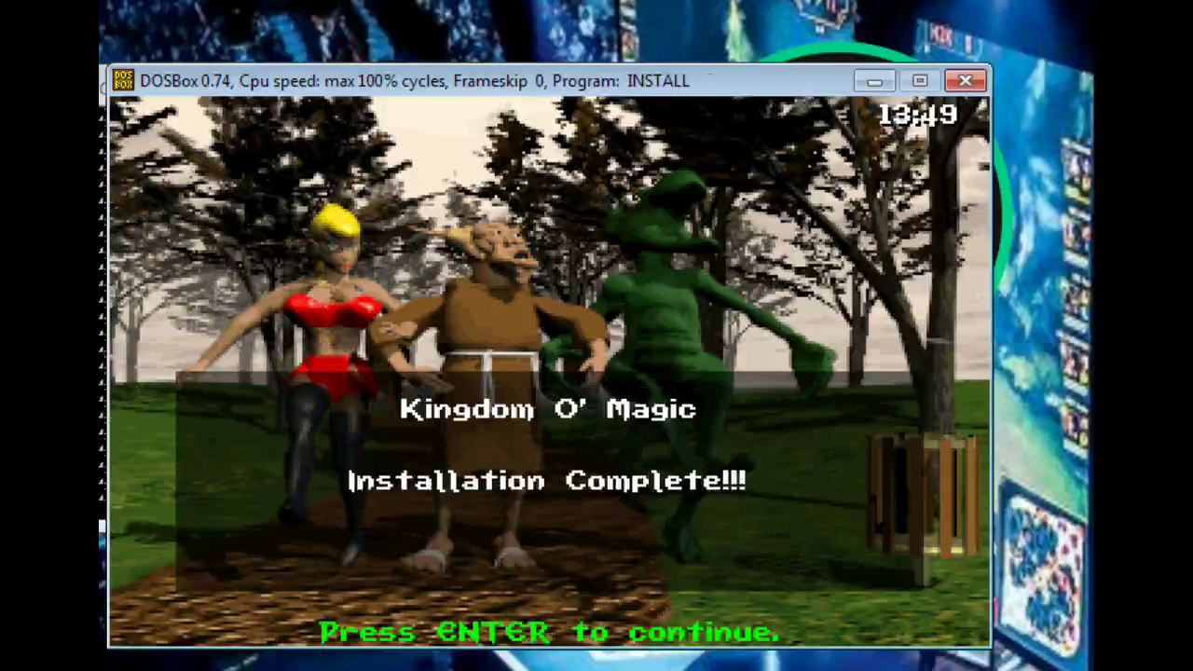
Exit the completed installer and start the game with the kom command.
{"action": "key", "text": "Return"}
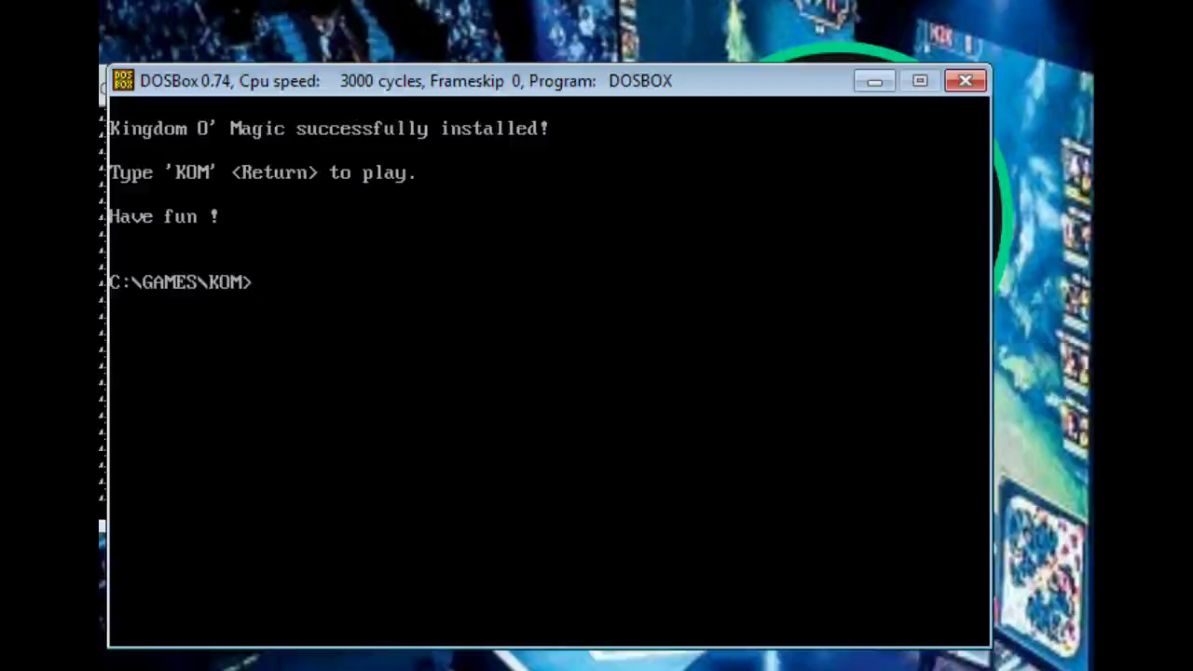
{"action": "type", "text": "kom"}
{"action": "key", "text": "Return"}
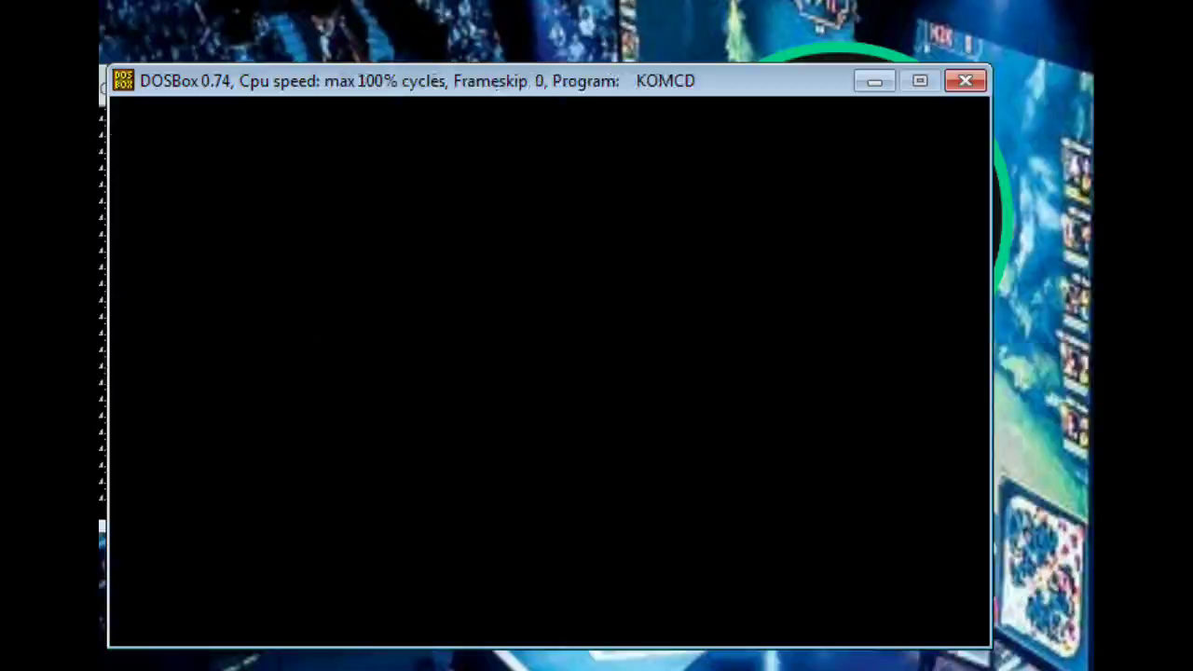